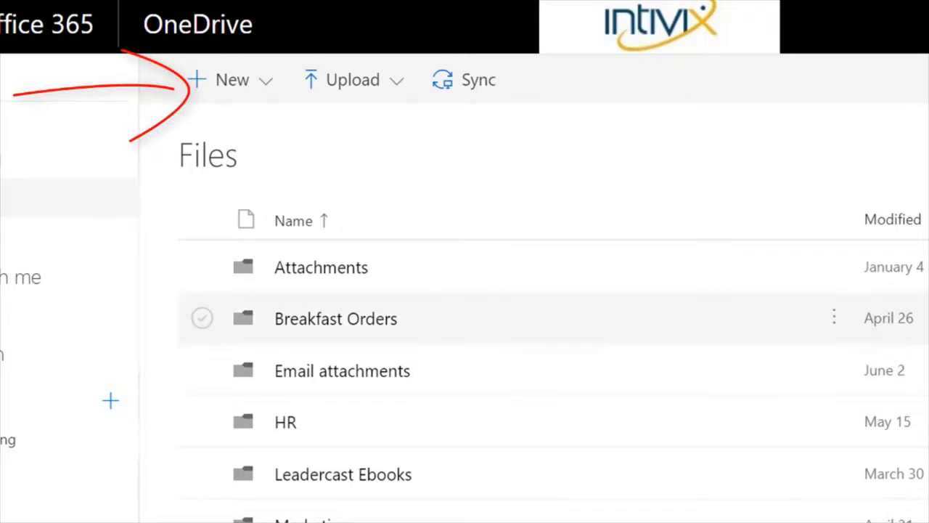
# - Create a new Forms for Excel file named "Company Adventure" in the OneDrive files
pyautogui.click(233, 82)
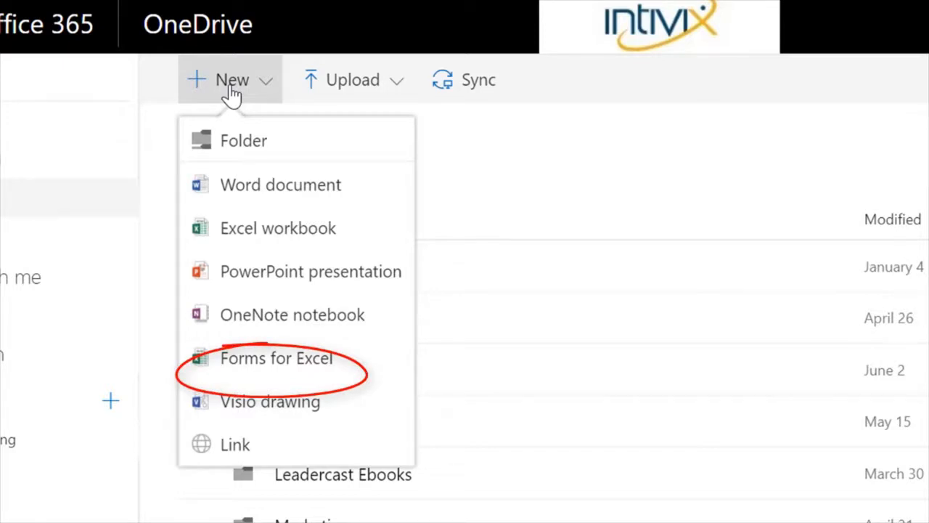
pyautogui.click(291, 361)
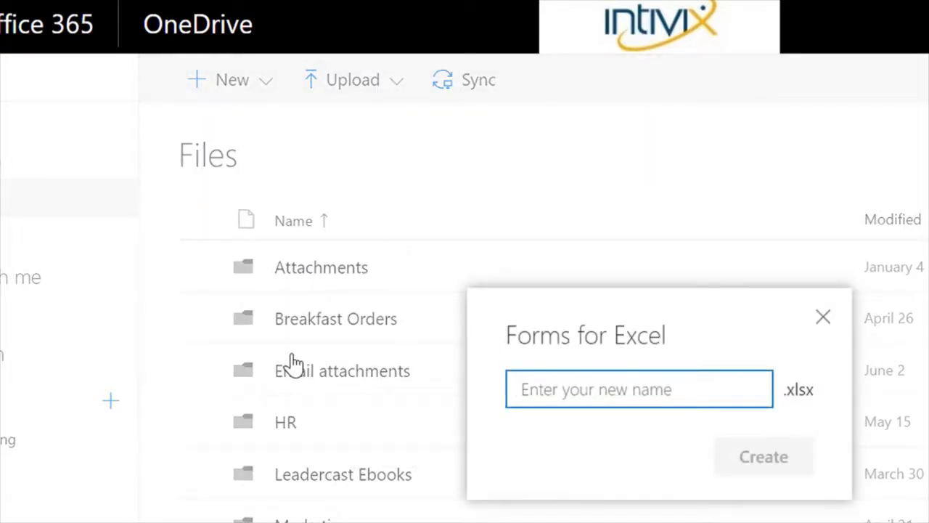
pyautogui.write('Company Adventure')
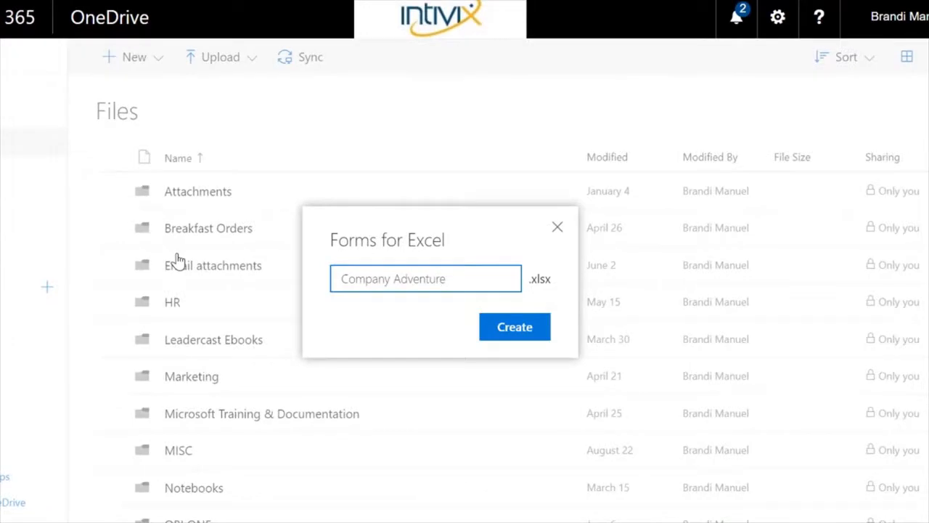
pyautogui.click(534, 326)
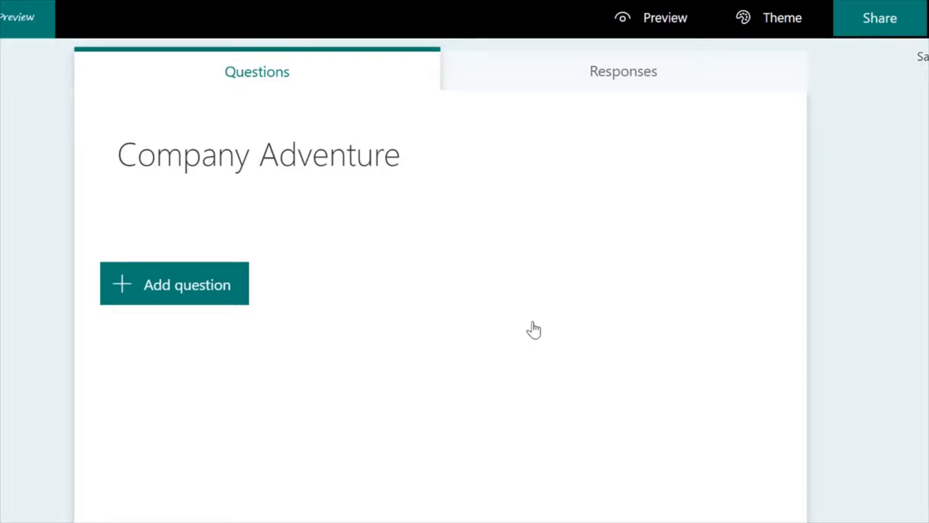
pyautogui.click(174, 300)
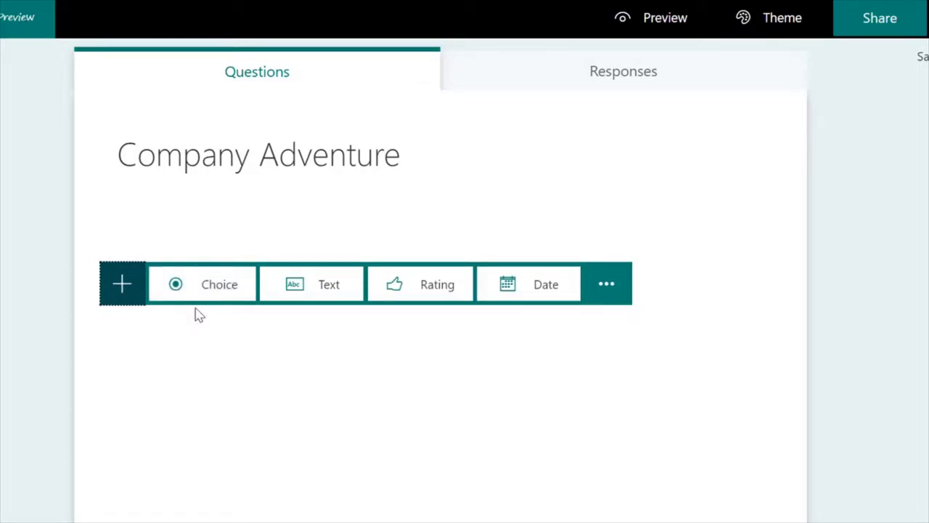
pyautogui.click(621, 282)
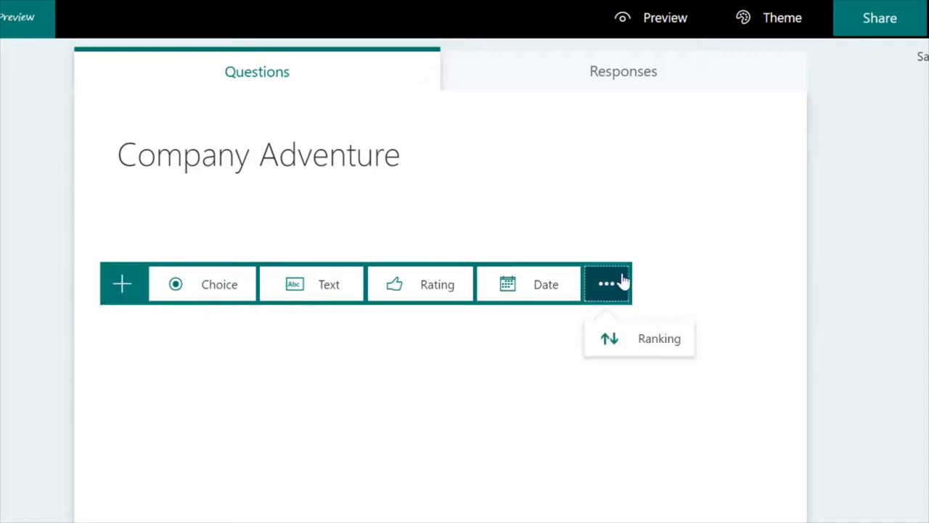
pyautogui.click(708, 263)
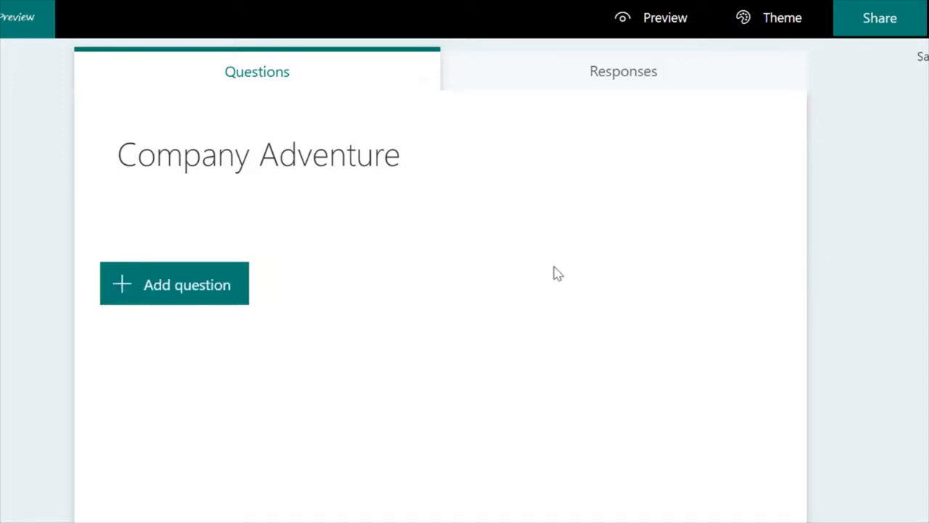
# - Add a rating question that reads "How would you rate our last company event?"
pyautogui.click(238, 287)
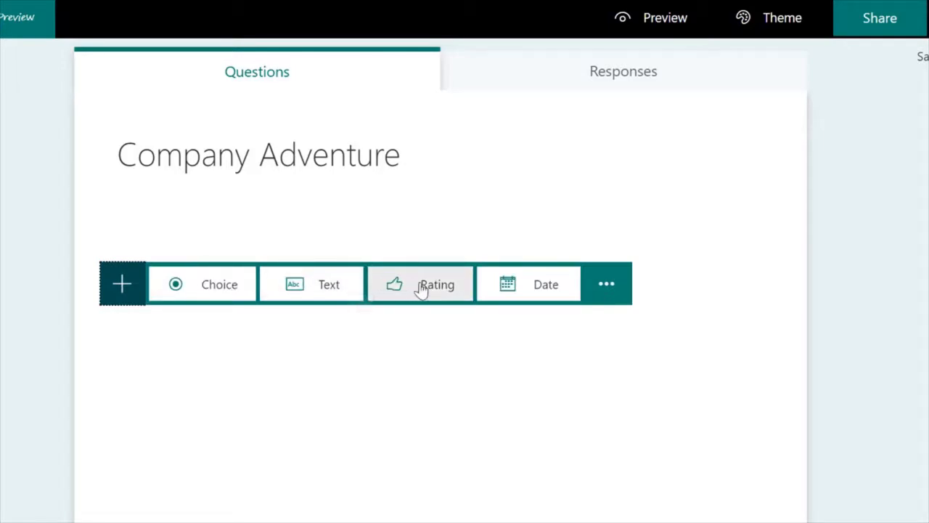
pyautogui.click(449, 290)
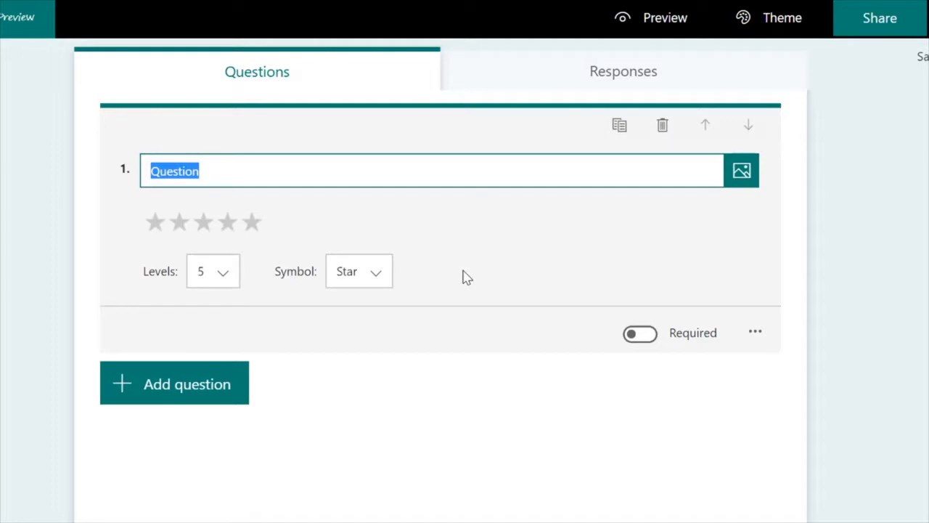
pyautogui.write('How would you rate our last company event?')
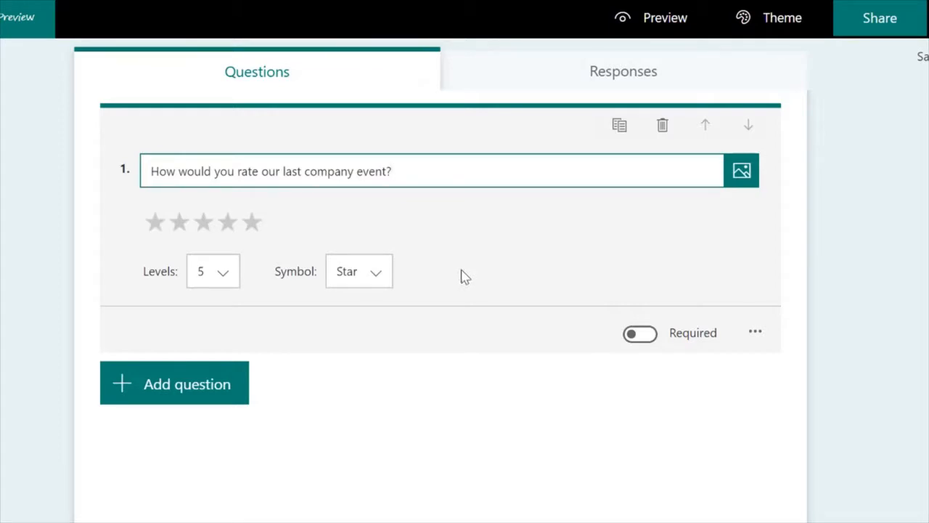
# - Keep the rating at 5 levels with the Star symbol and make the question required
pyautogui.click(230, 279)
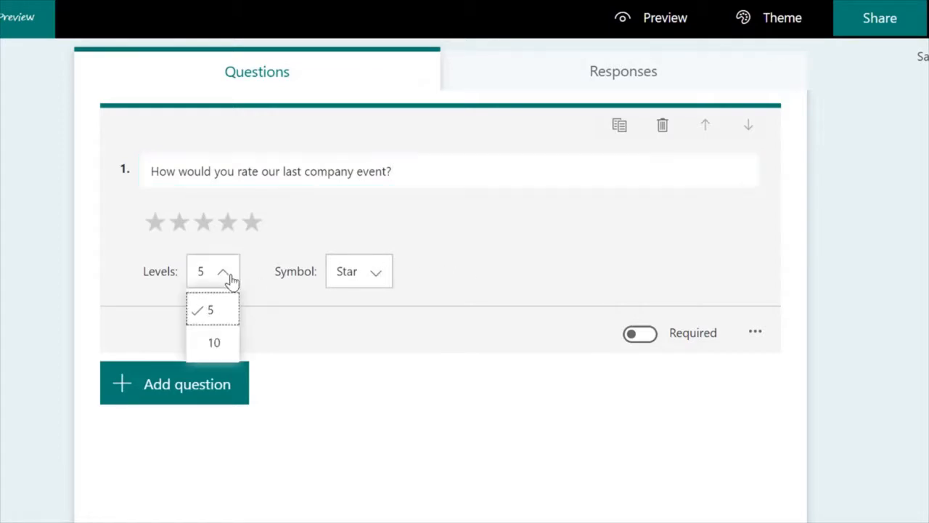
pyautogui.click(222, 309)
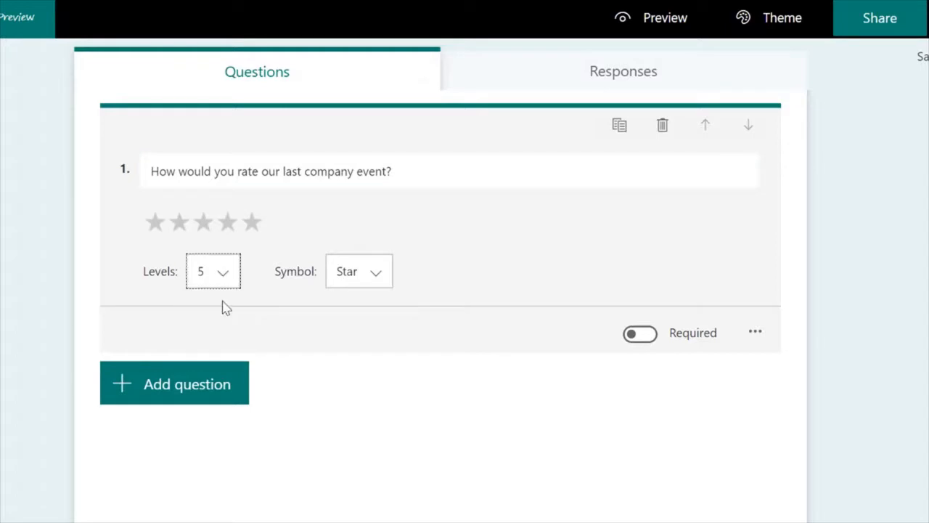
pyautogui.click(376, 275)
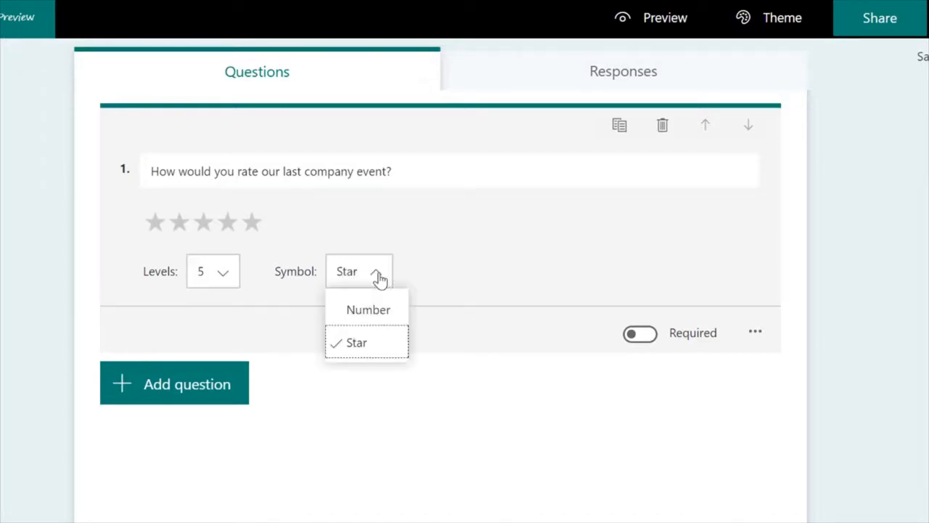
pyautogui.click(378, 277)
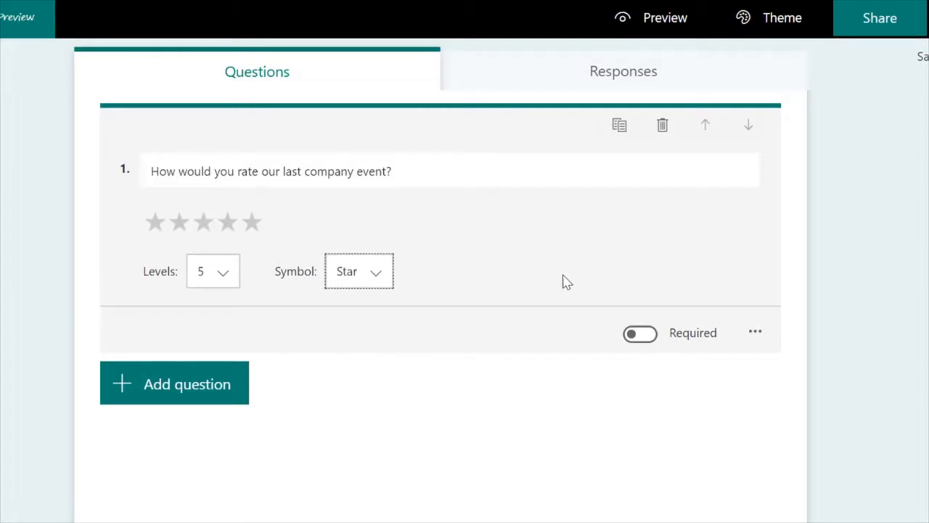
pyautogui.click(633, 335)
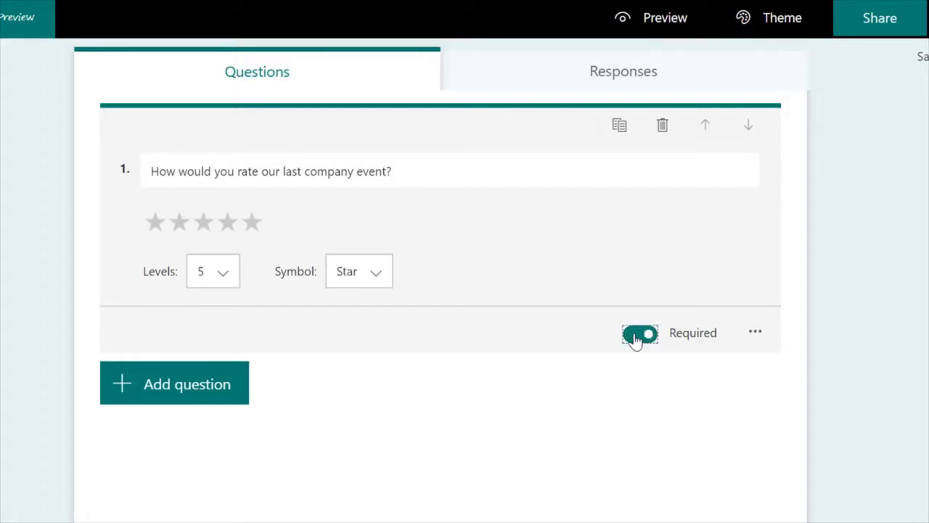
# - Add a text question "What changes or suggestions do you have for future events?" that accepts a long answer
pyautogui.click(246, 397)
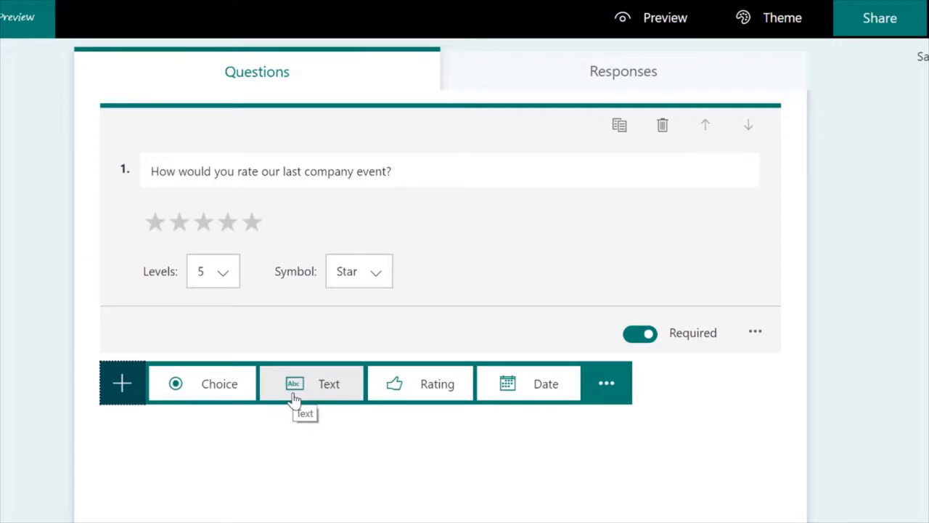
pyautogui.click(294, 397)
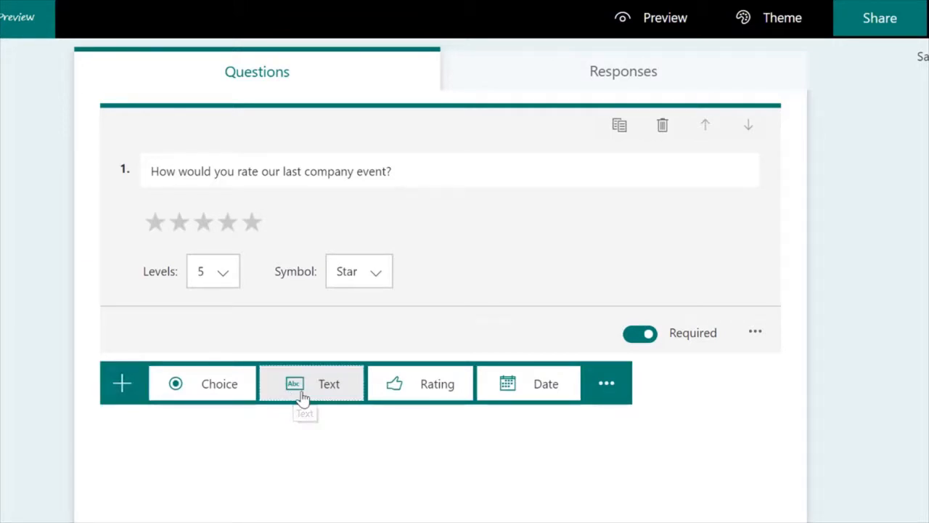
pyautogui.write('What changes or suggestions do you have for future events?')
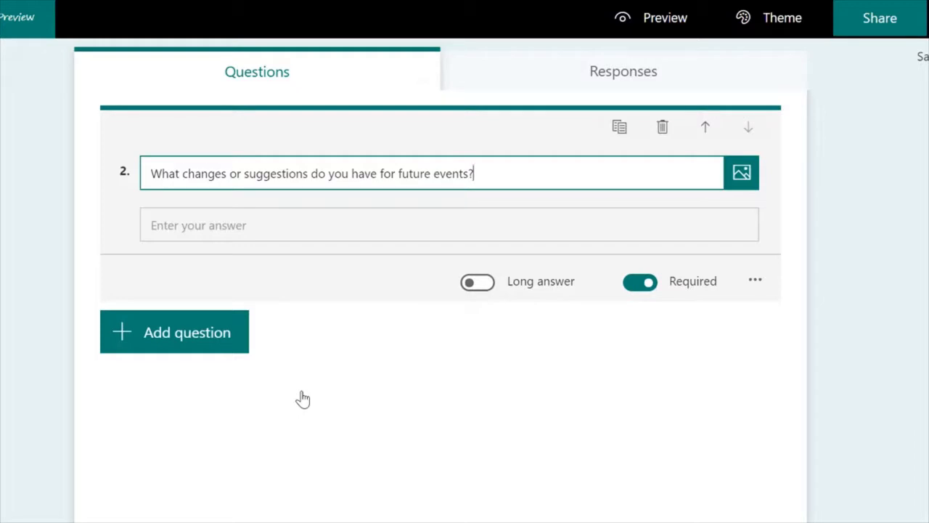
pyautogui.click(470, 284)
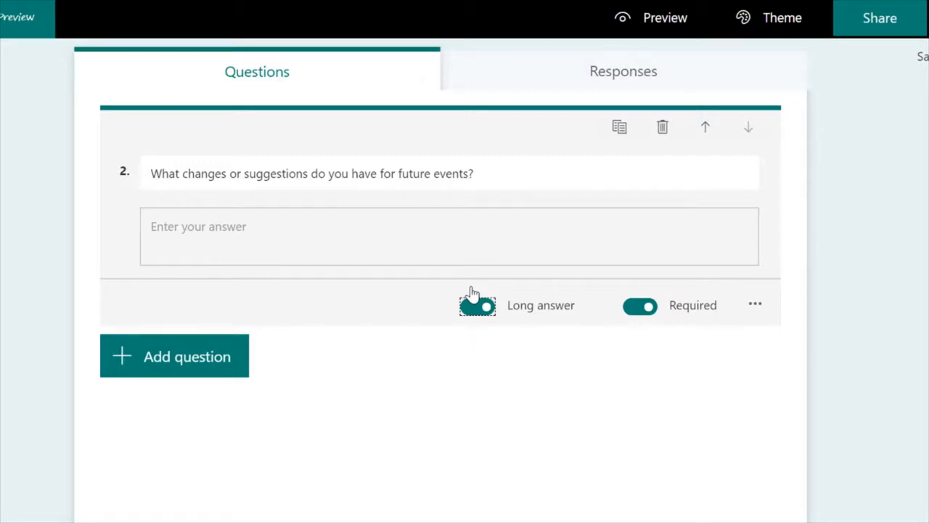
# - Add a choice question titled "Activity for next event" as the third question
pyautogui.click(217, 375)
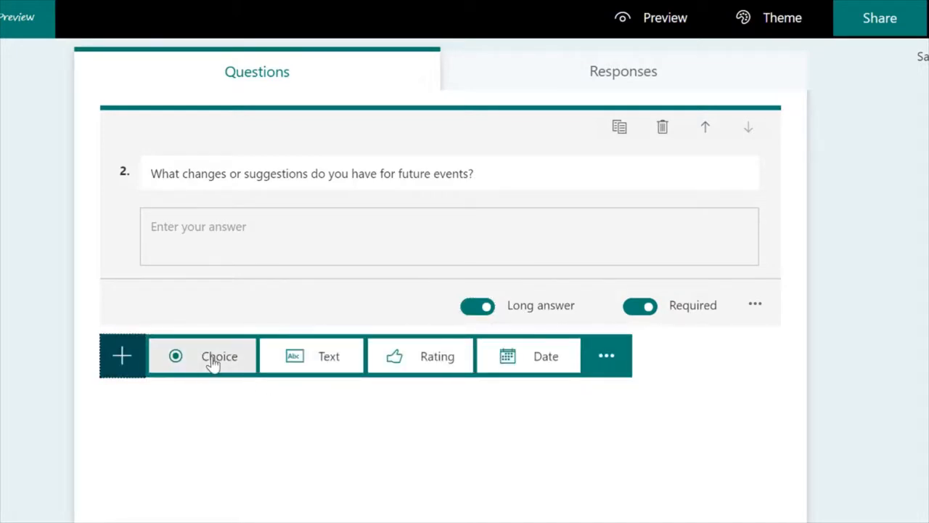
pyautogui.click(212, 362)
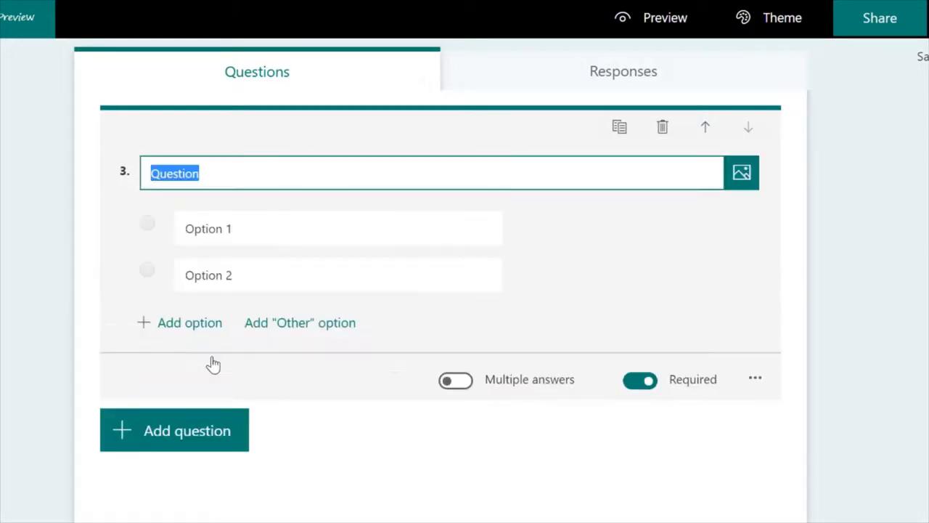
pyautogui.write('Activity for next event')
pyautogui.tripleClick(284, 174)
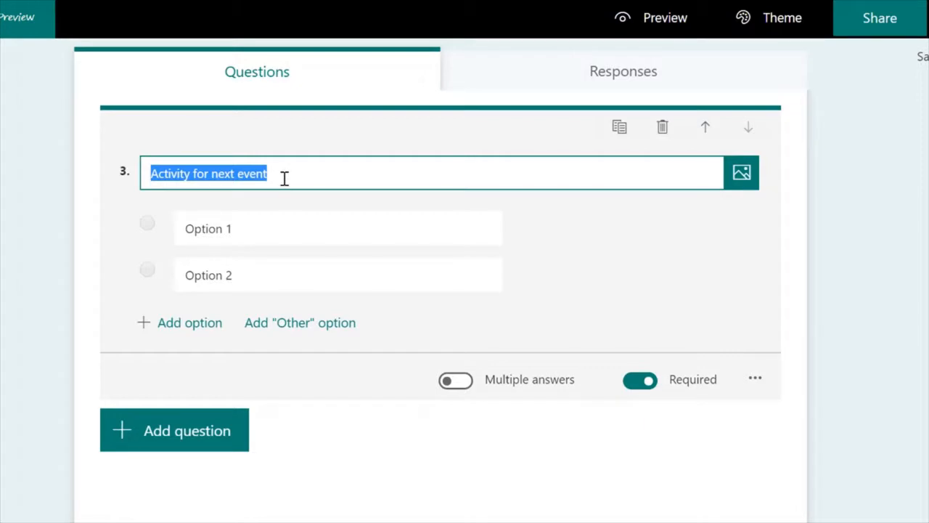
# - Give the activity choice question the options Aquarium, Movies and Laser tag, with multiple answers switched off
pyautogui.click(266, 235)
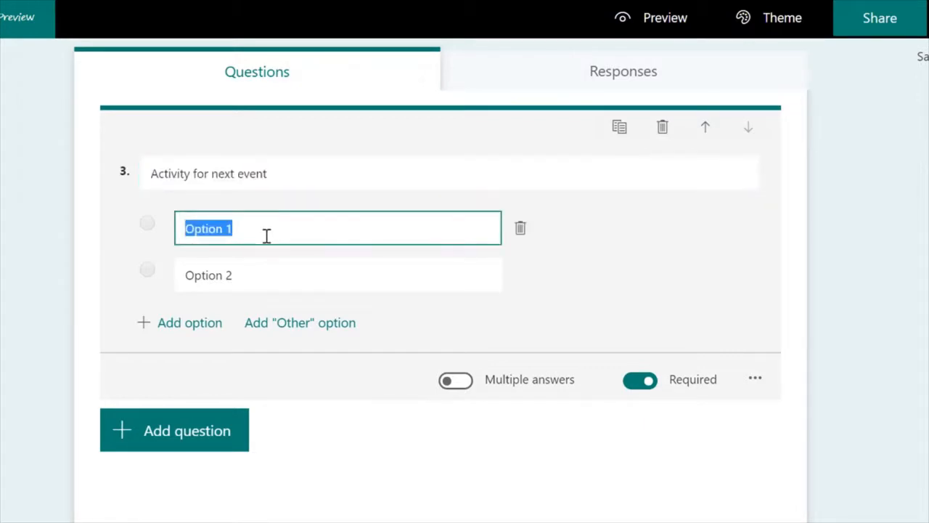
pyautogui.click(178, 326)
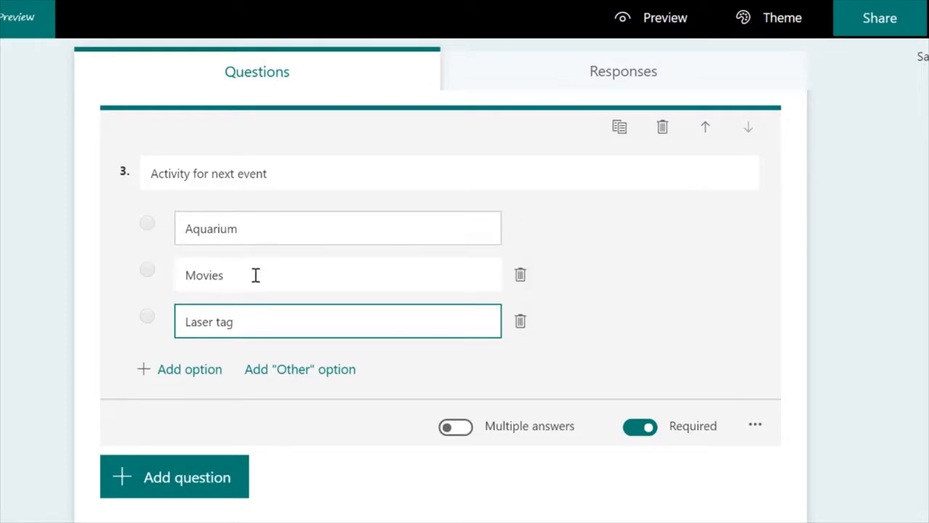
pyautogui.click(456, 428)
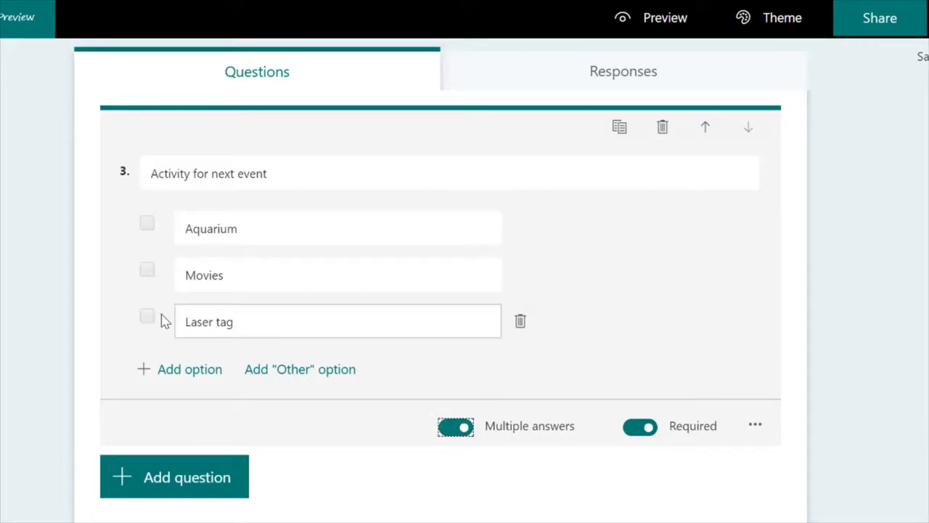
pyautogui.click(465, 428)
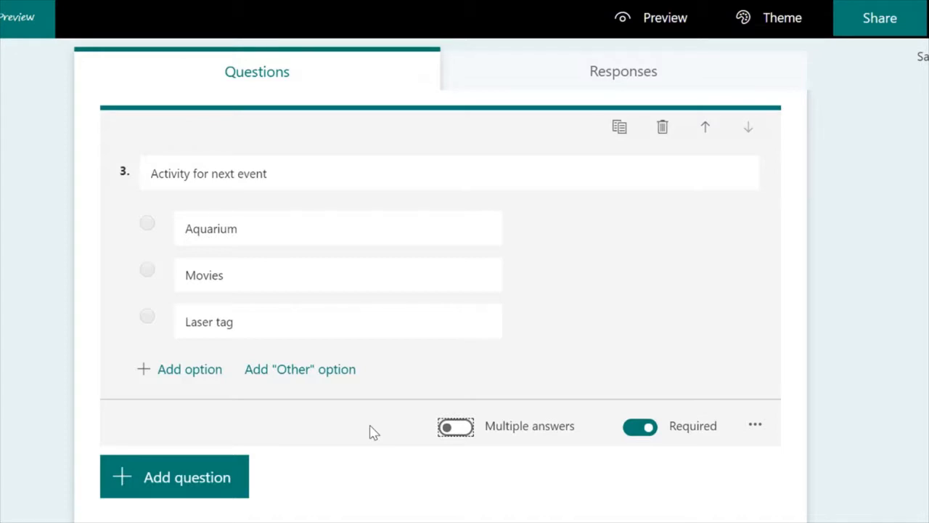
# - Add a ranking question titled "Activity for next event" with the options Aquarium, Movies and Laser tag
pyautogui.click(210, 481)
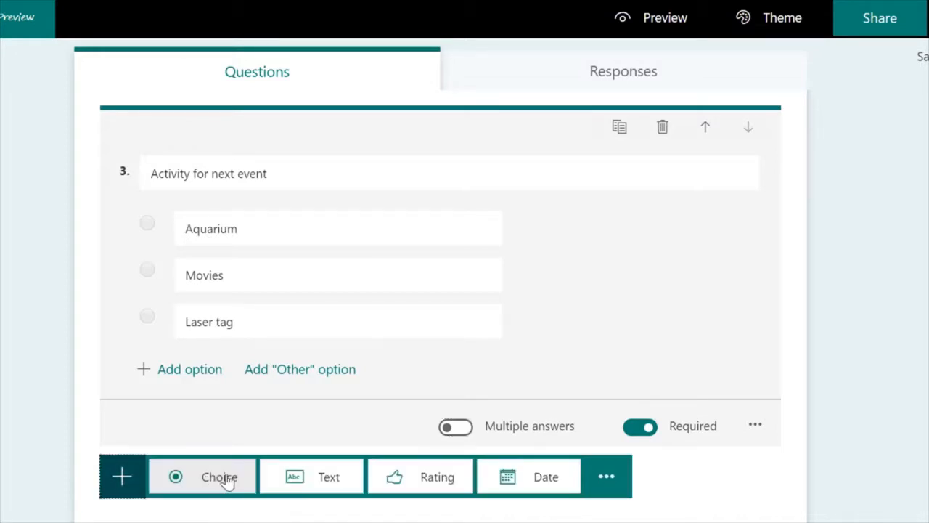
pyautogui.click(603, 484)
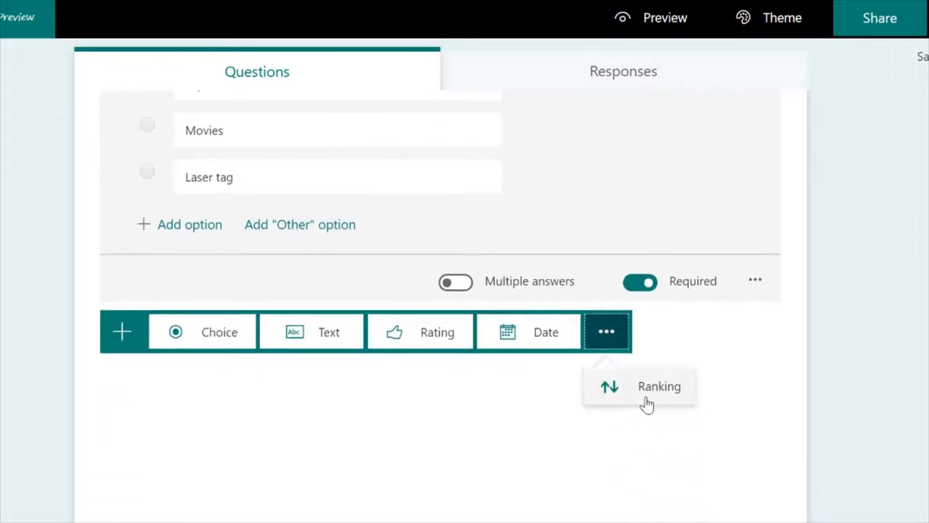
pyautogui.click(652, 392)
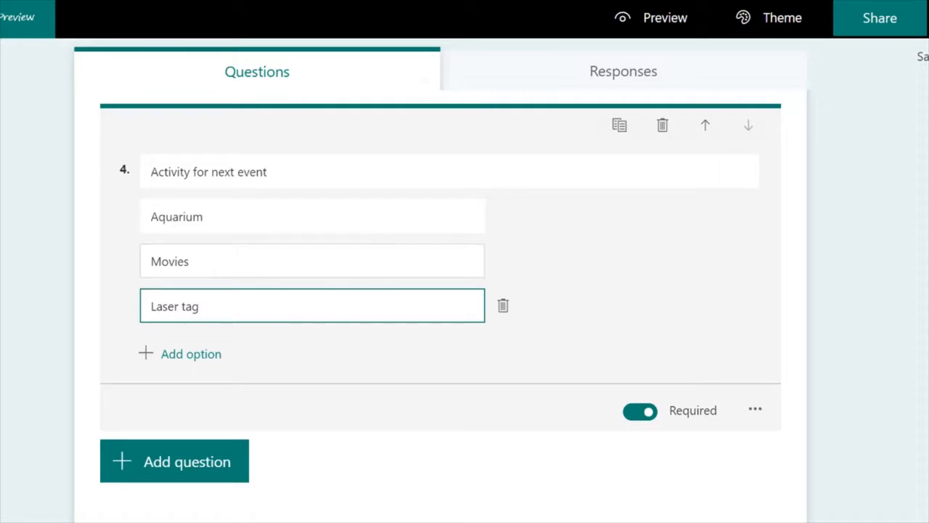
# - Preview the form in the computer layout, check all four questions and try the ranking control, and return to editing
pyautogui.click(682, 19)
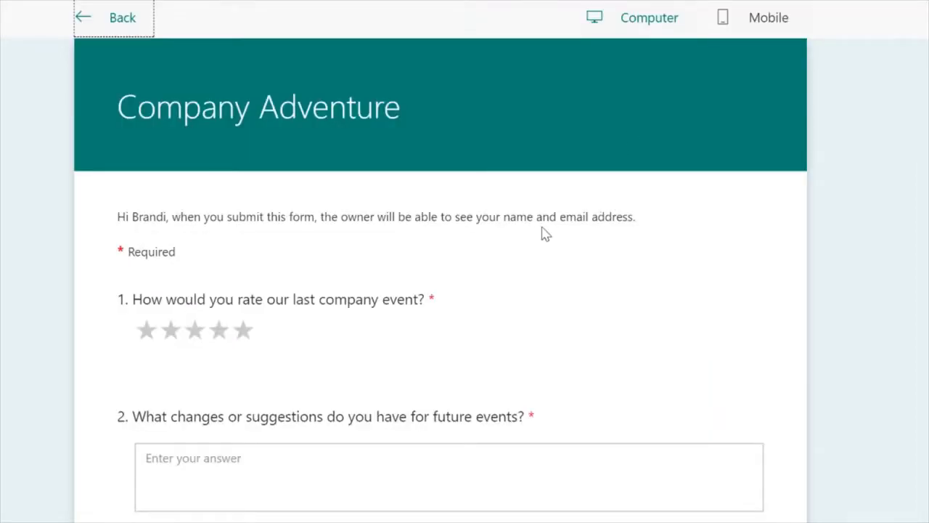
pyautogui.scroll(-4, 542, 229)
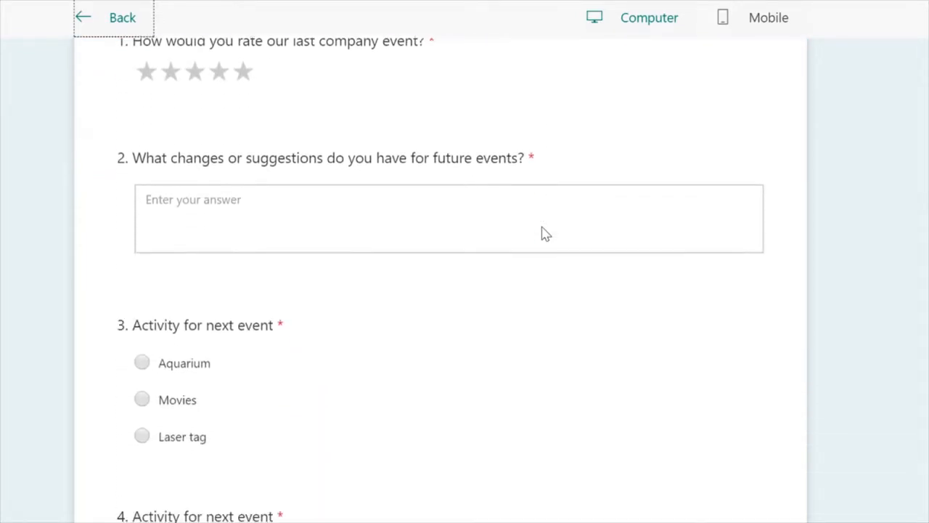
pyautogui.scroll(-4, 544, 232)
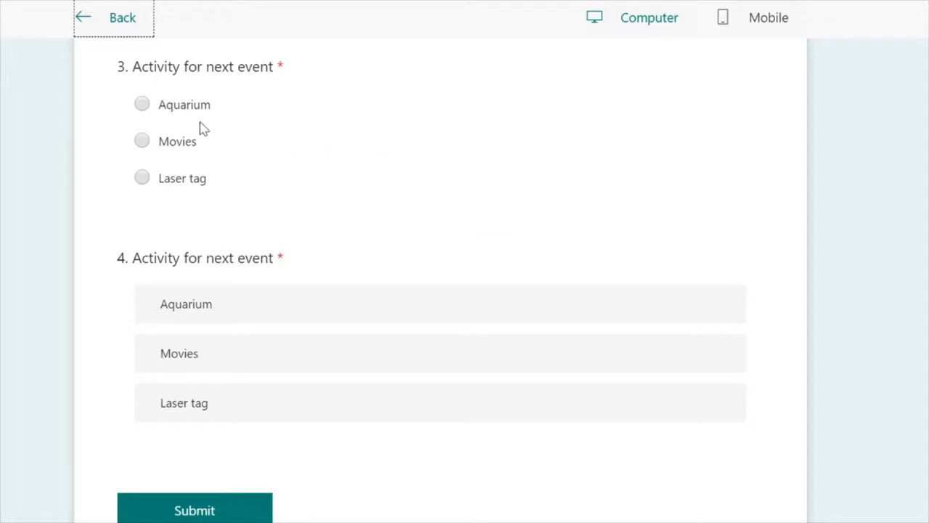
pyautogui.click(259, 298)
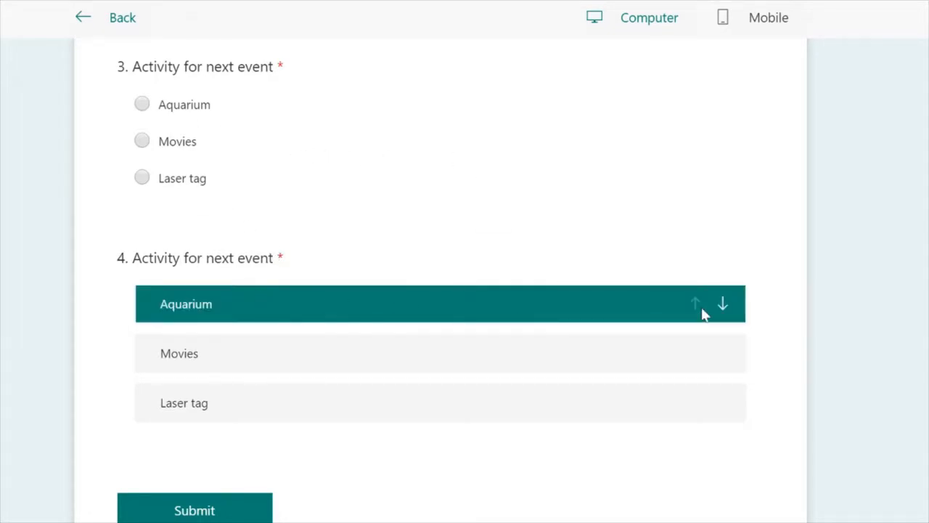
pyautogui.scroll(-1, 225, 431)
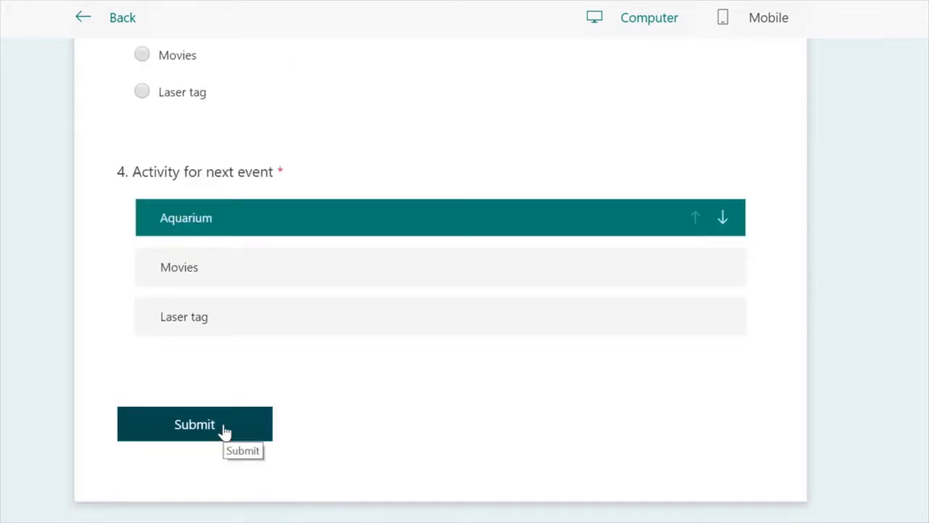
pyautogui.scroll(1, 225, 431)
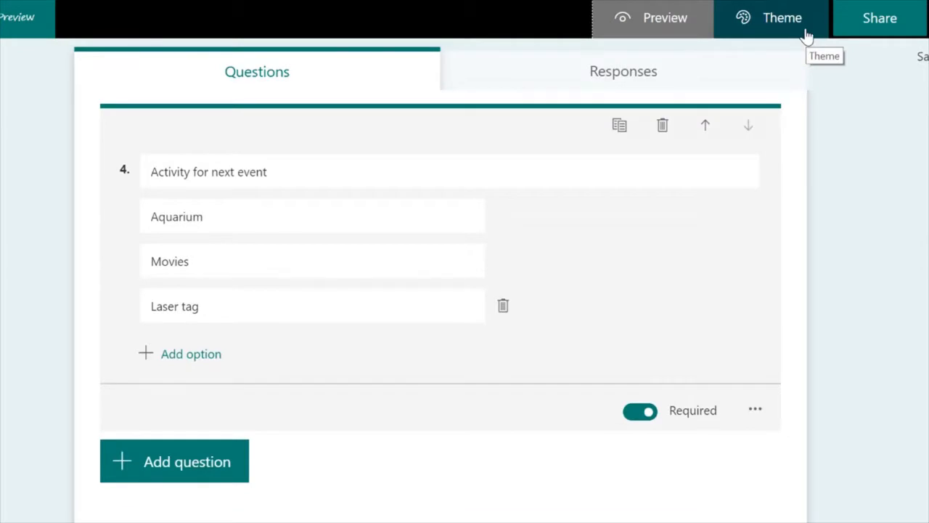
# - Try the purple and octopus themes on the form, and apply the plain bright blue theme
pyautogui.click(804, 29)
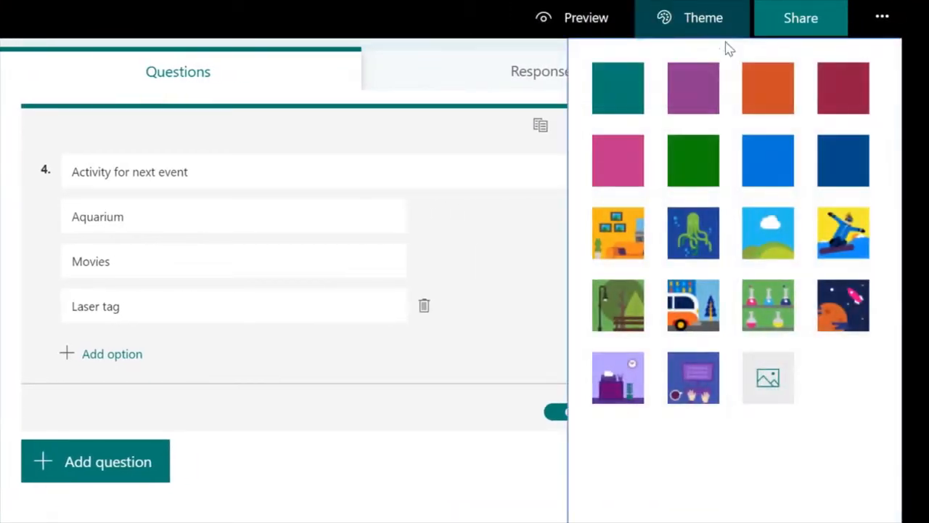
pyautogui.click(707, 89)
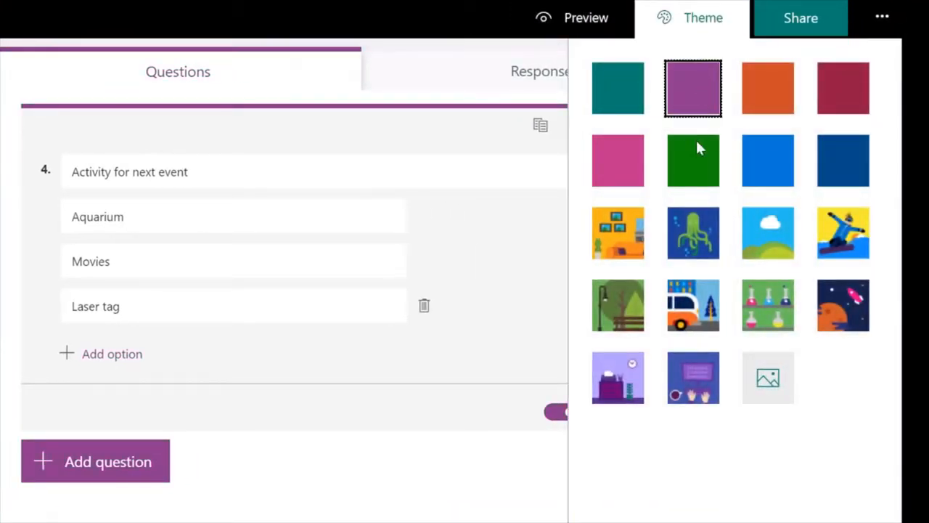
pyautogui.click(695, 226)
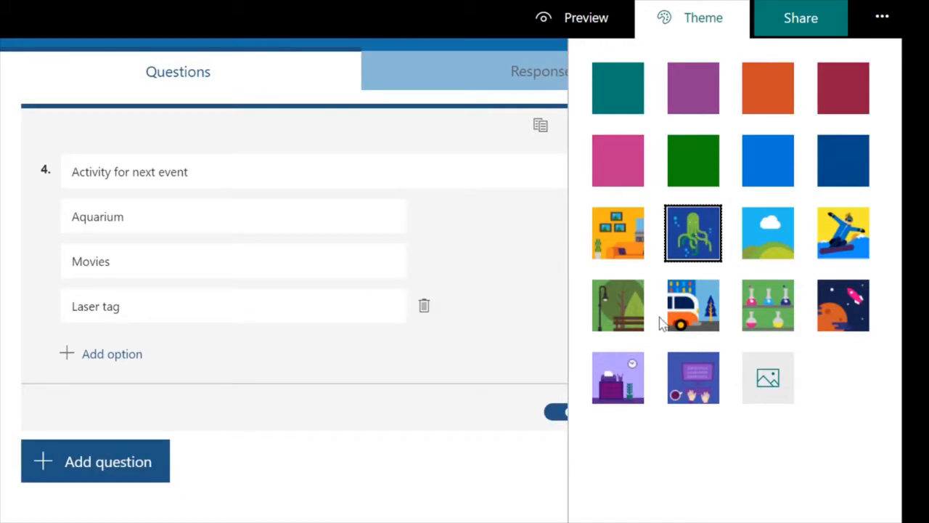
pyautogui.click(772, 154)
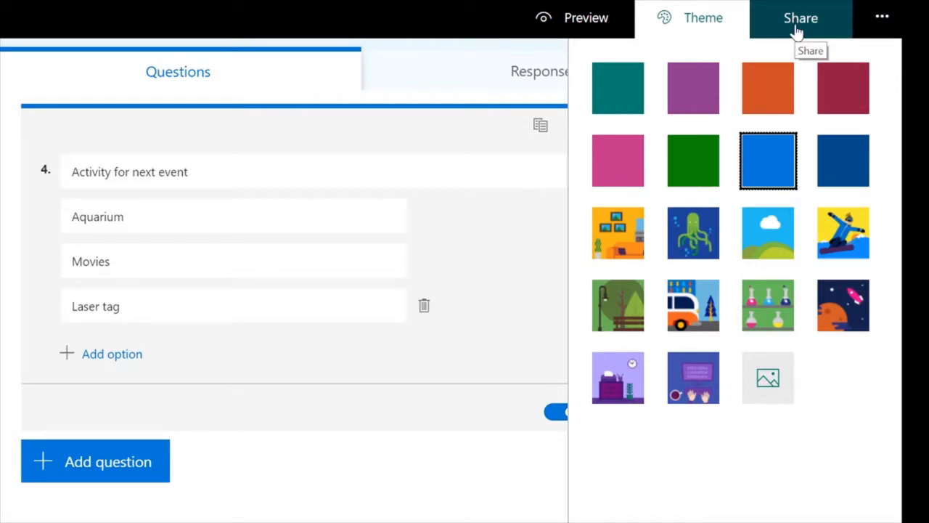
# - Share the form link through a new Outlook e-mail, look through the address book for recipients and close it without choosing anyone
pyautogui.click(798, 29)
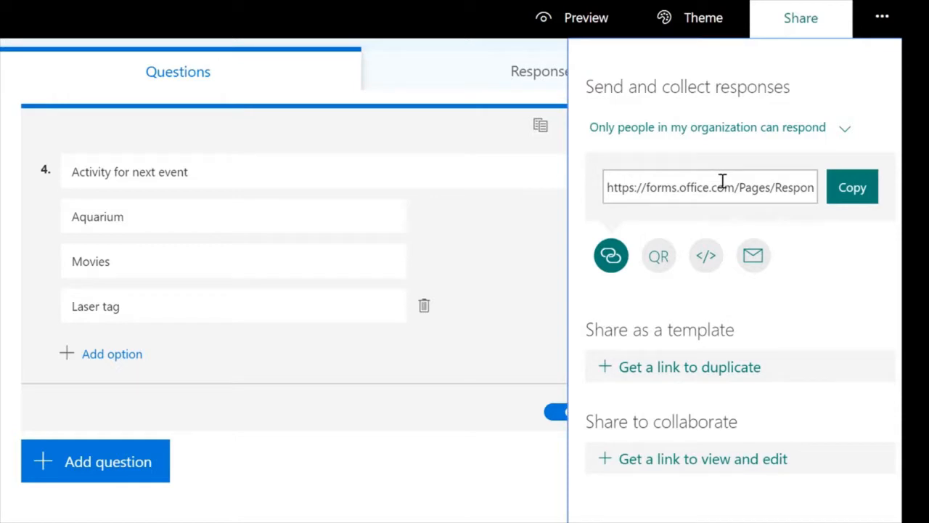
pyautogui.click(755, 257)
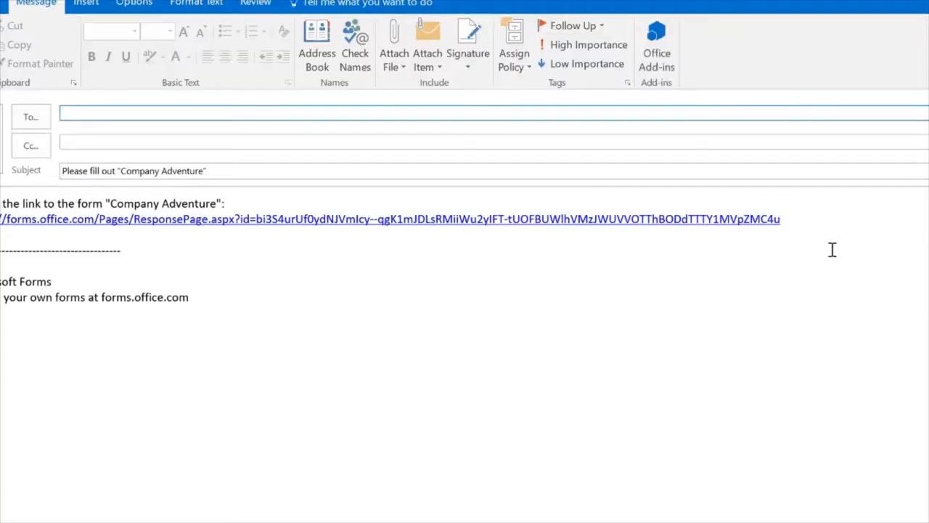
pyautogui.click(30, 117)
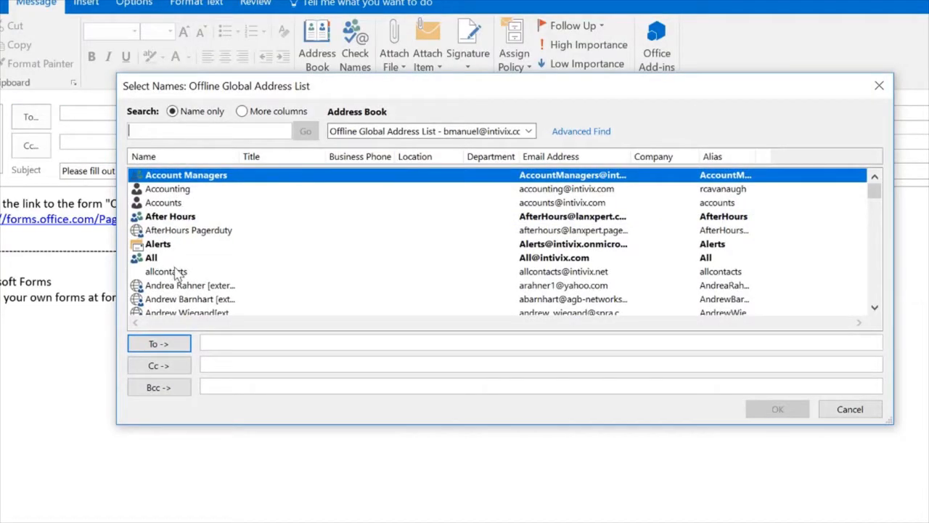
pyautogui.click(848, 410)
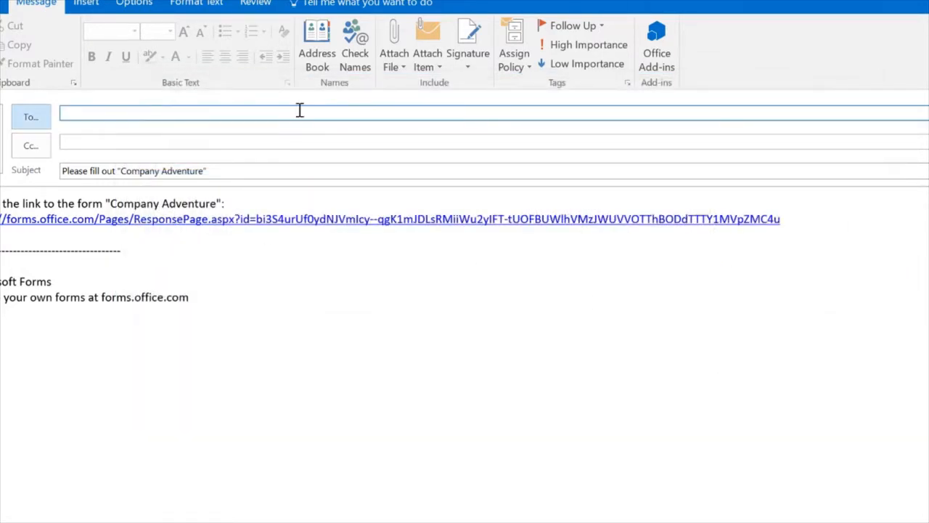